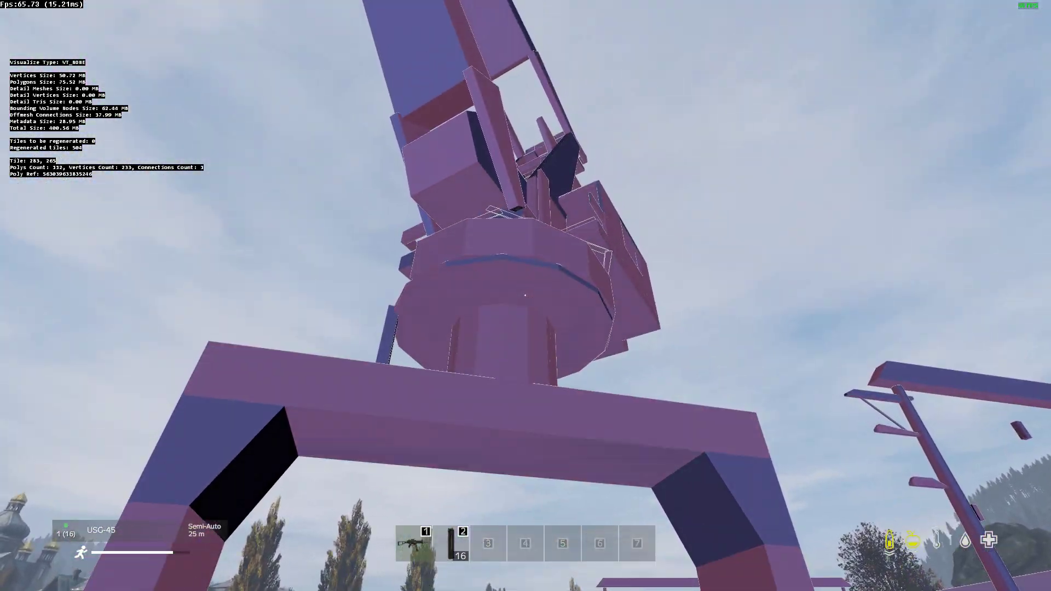
# Walk through the industrial yard and up to the road to examine the geometry and navmesh debug overlays
pyautogui.press('w')
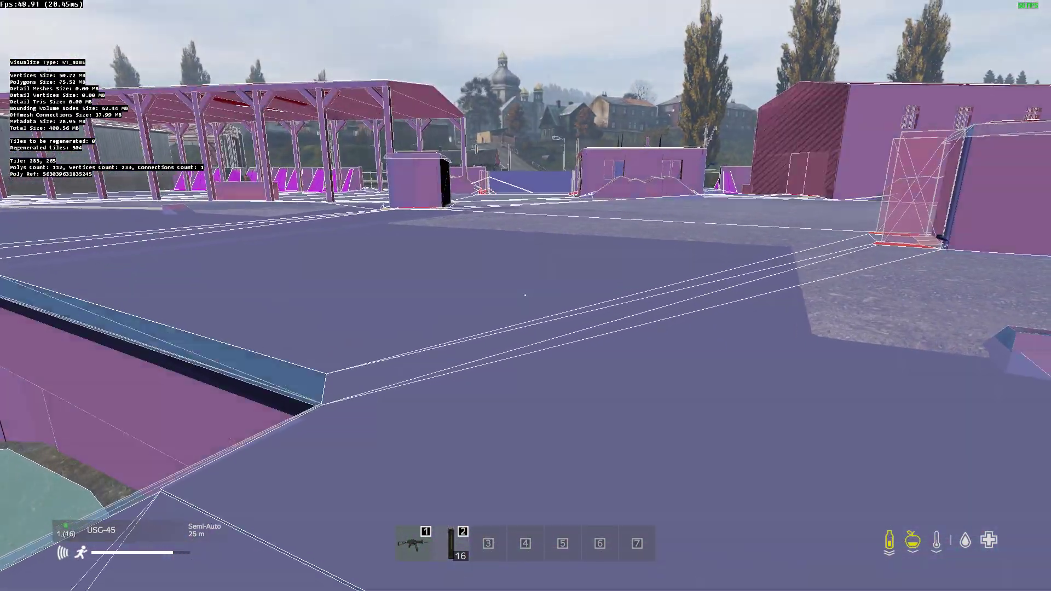
pyautogui.press('w')
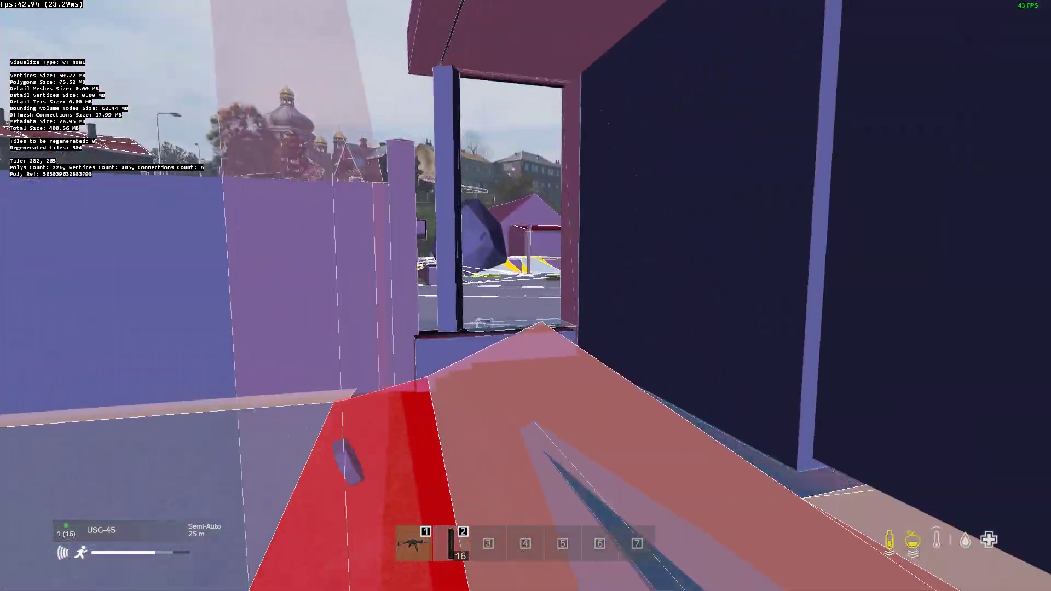
pyautogui.press('w')
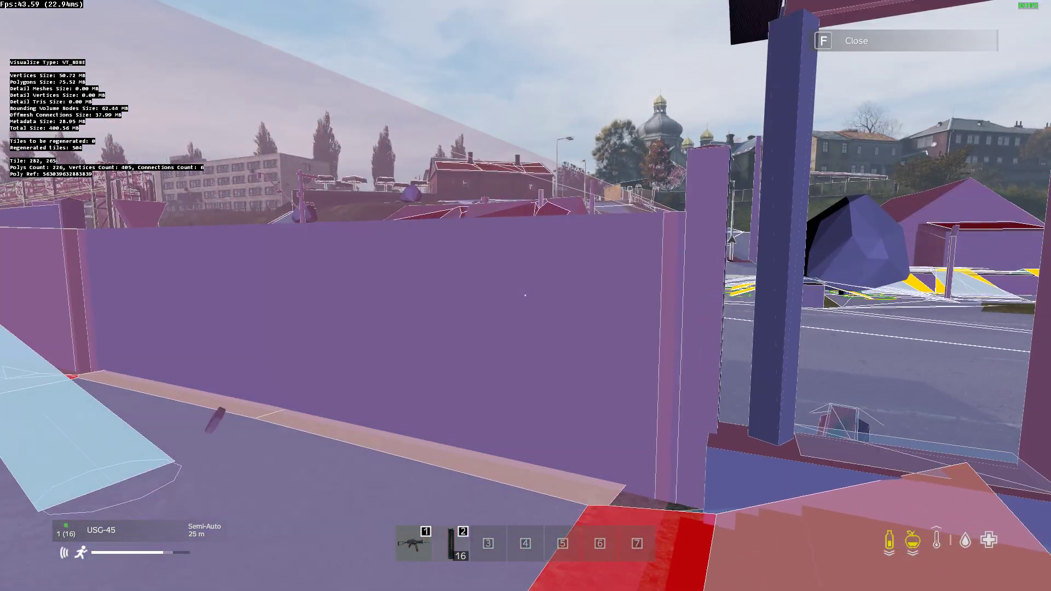
pyautogui.press('w')
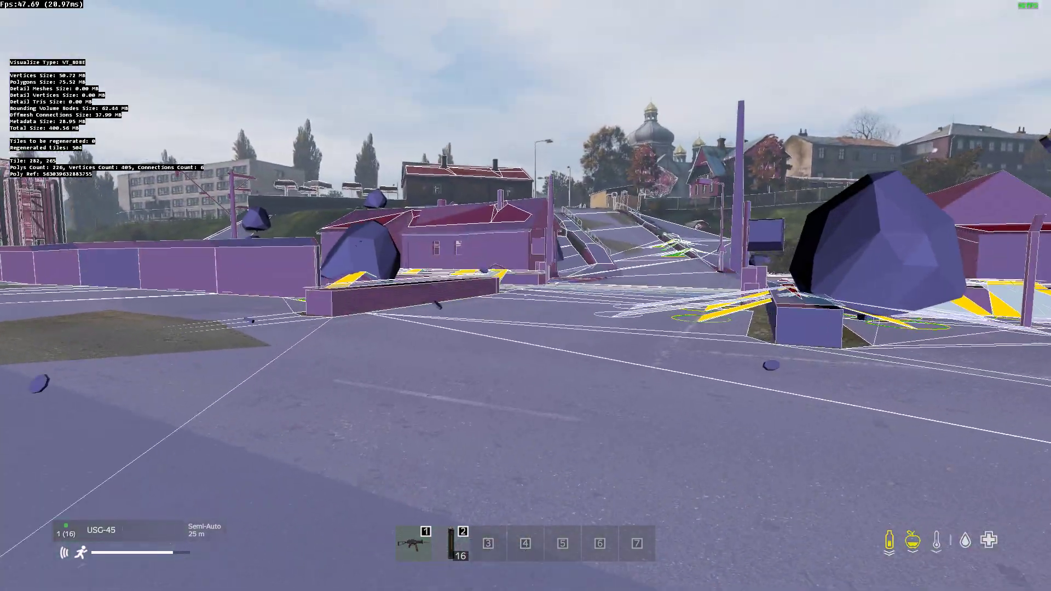
pyautogui.press('w')
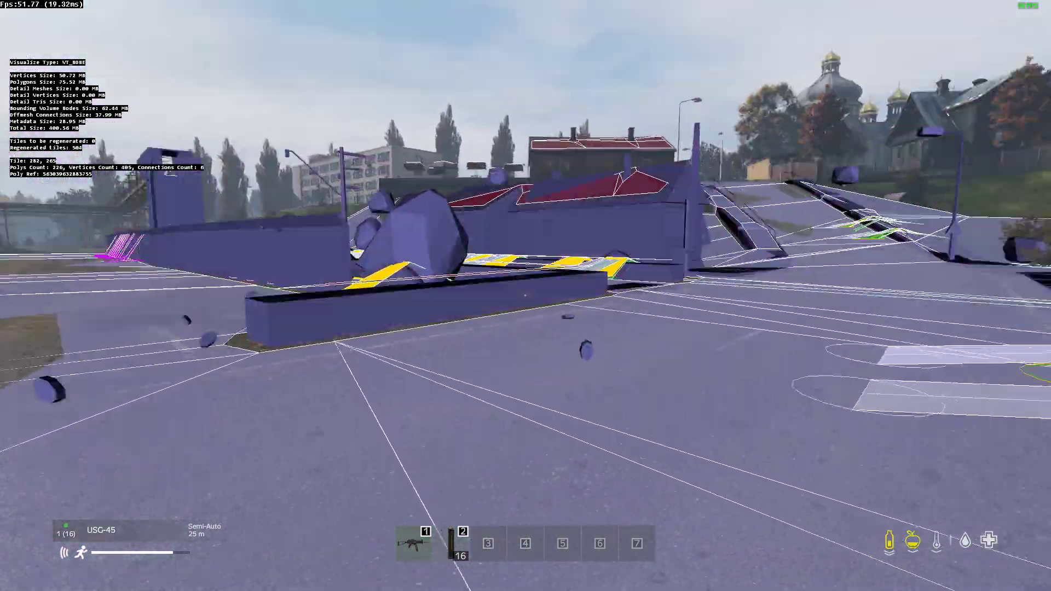
pyautogui.press('w')
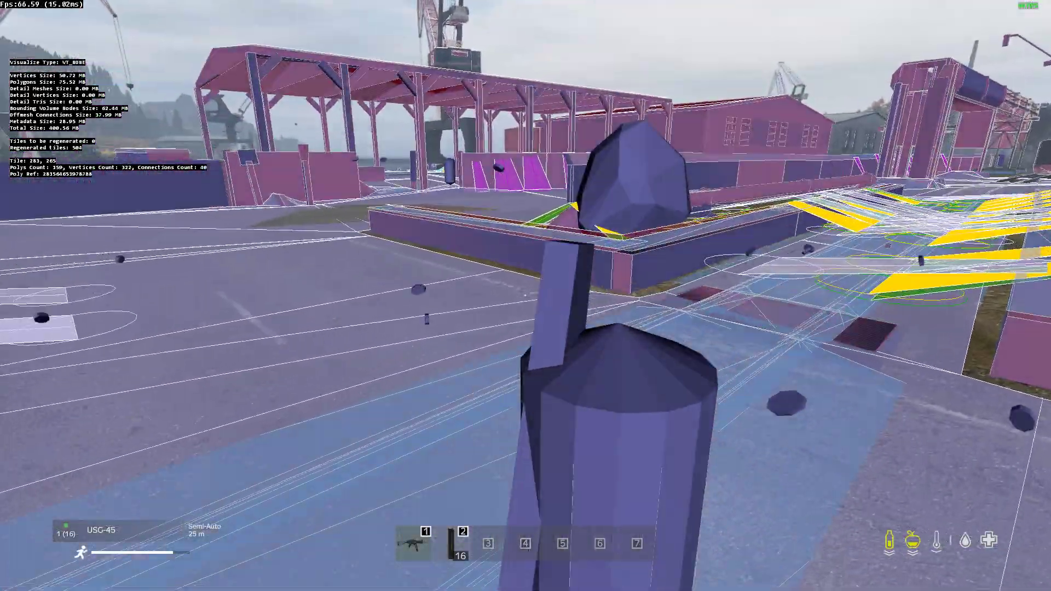
pyautogui.press('w')
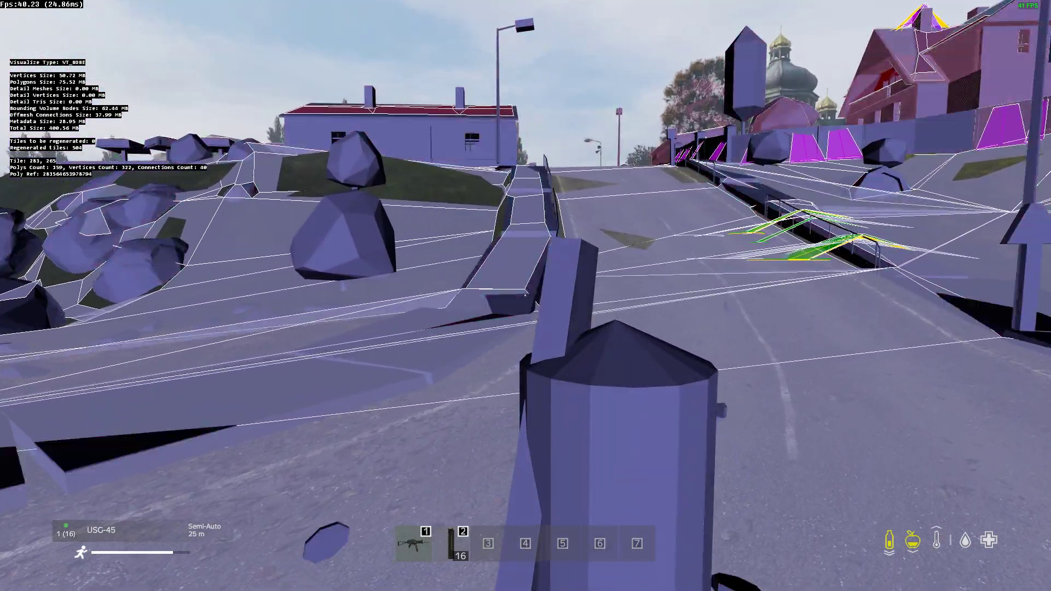
# Pause the game, switch to Chrome and read the installation instructions in the DayZCommunityOfflineMode GitHub README
pyautogui.press('Escape')
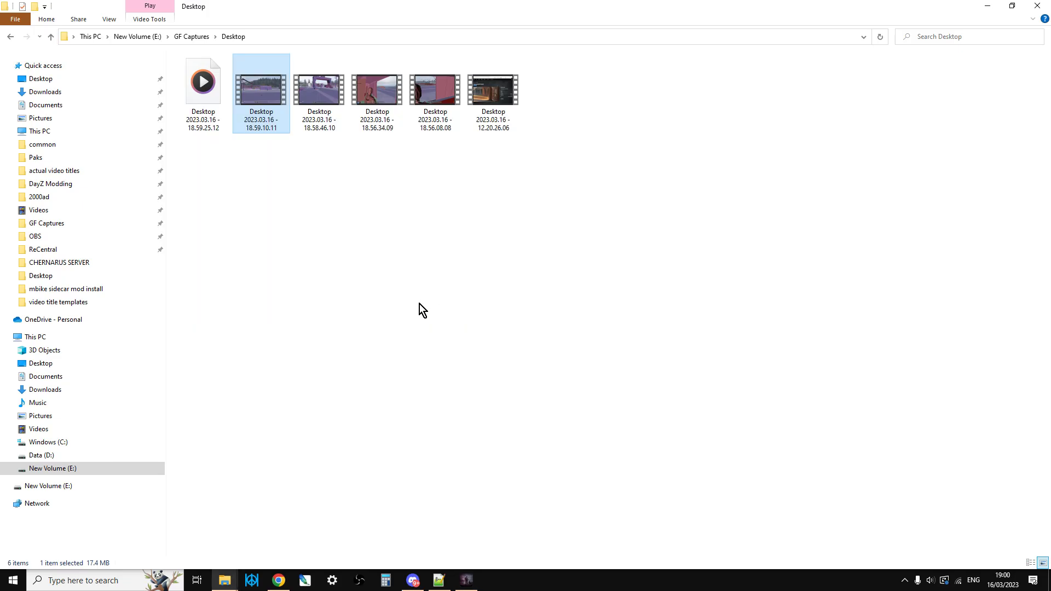
pyautogui.click(279, 580)
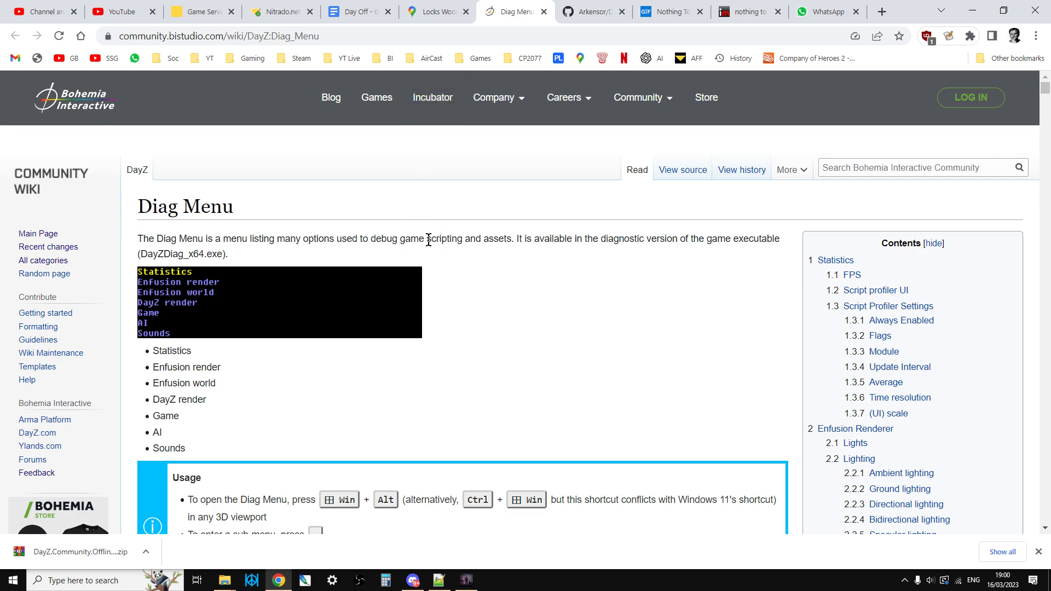
pyautogui.click(594, 12)
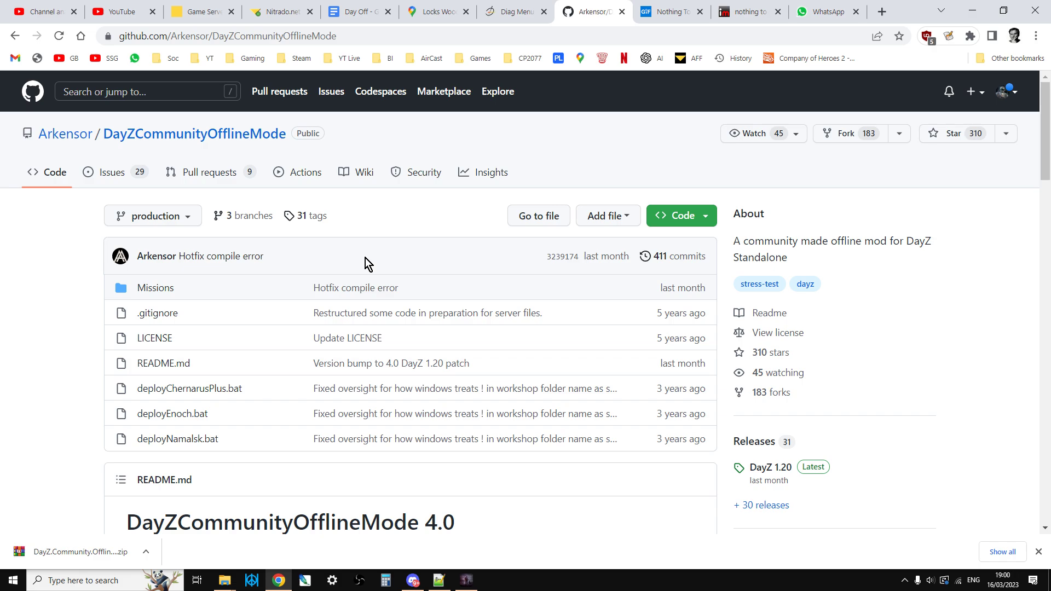
pyautogui.scroll(-5, 370, 271)
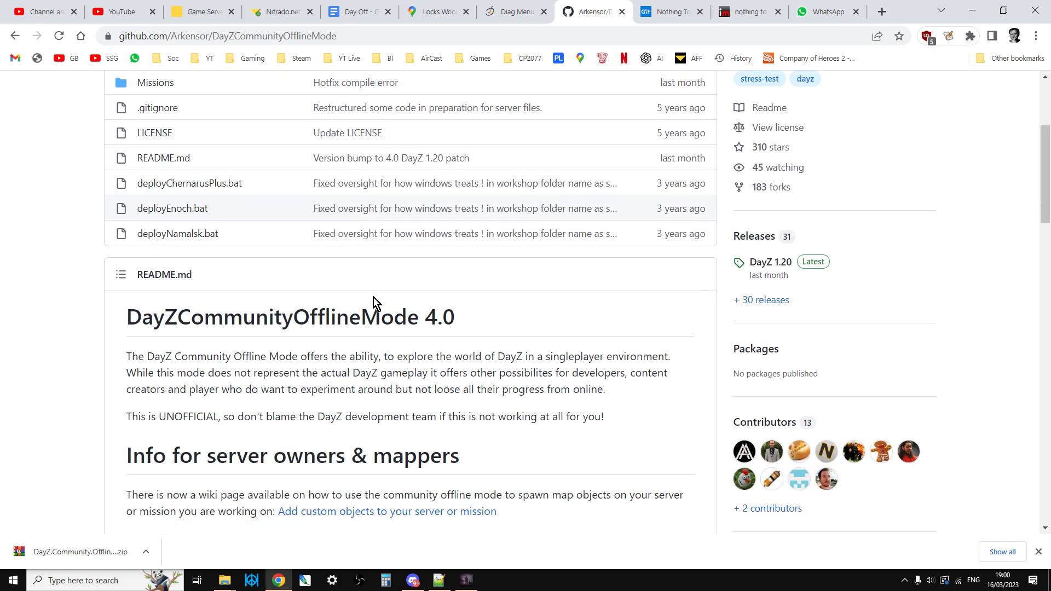
pyautogui.scroll(-2, 402, 298)
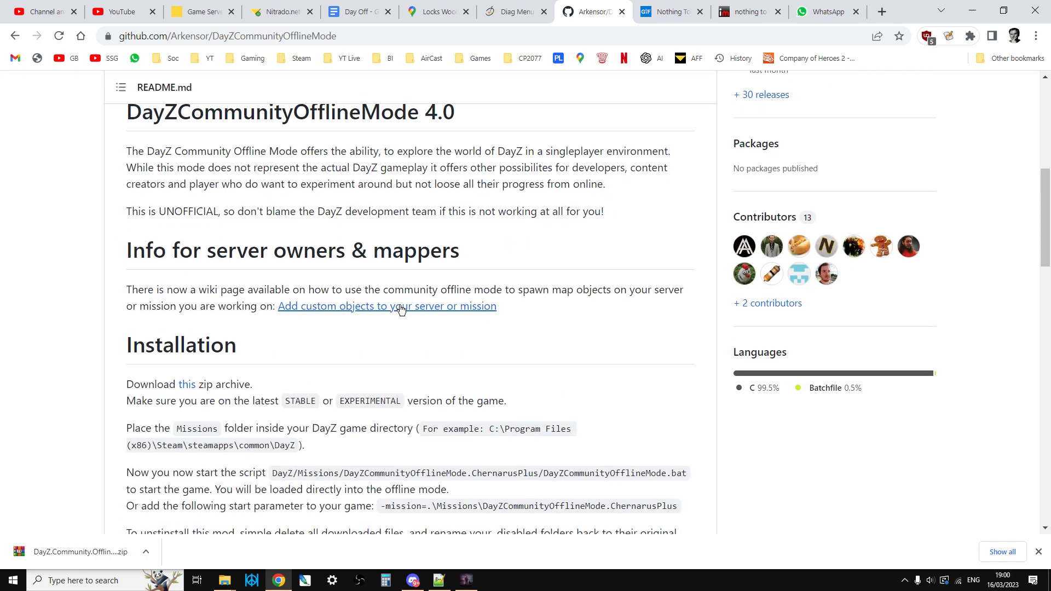
pyautogui.scroll(-1, 340, 400)
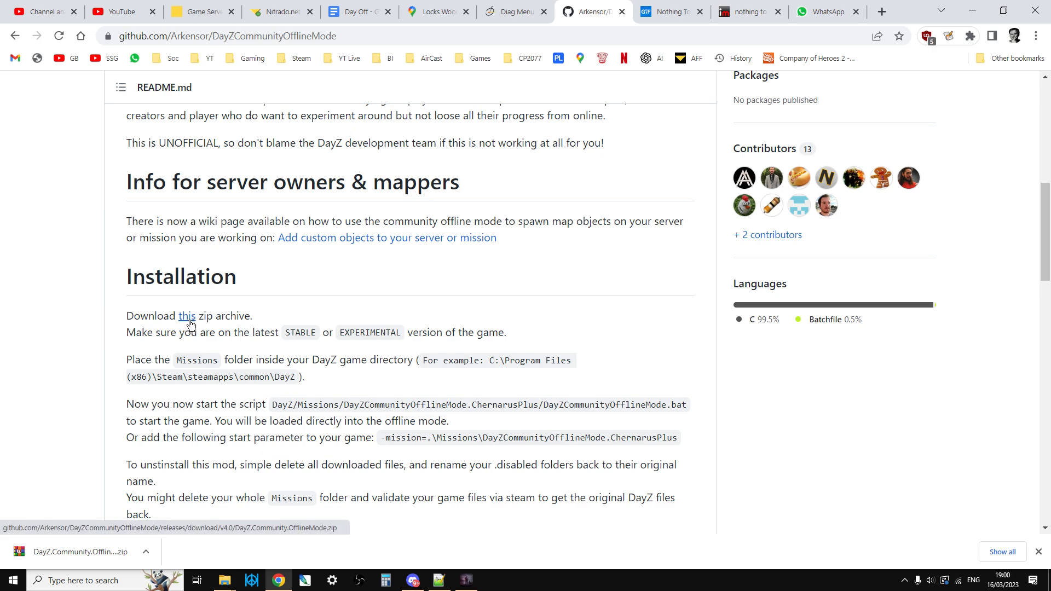
# Switch to File Explorer and copy the DayZCommunityOfflineMode.ChernarusPlus folder from Downloads\offline\Missions
pyautogui.moveTo(233, 582)
pyautogui.click(189, 503)
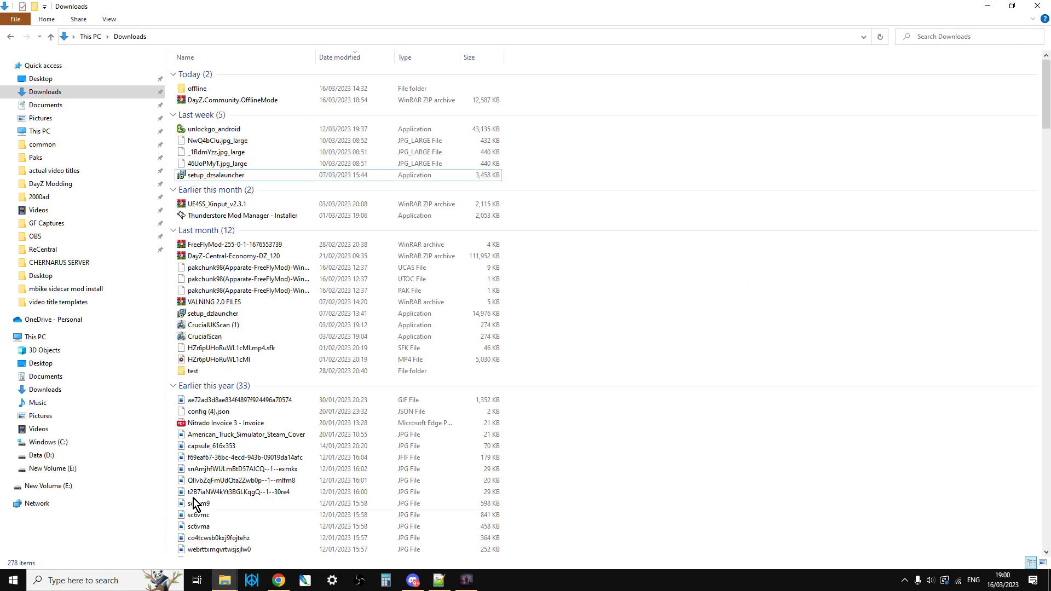
pyautogui.doubleClick(200, 90)
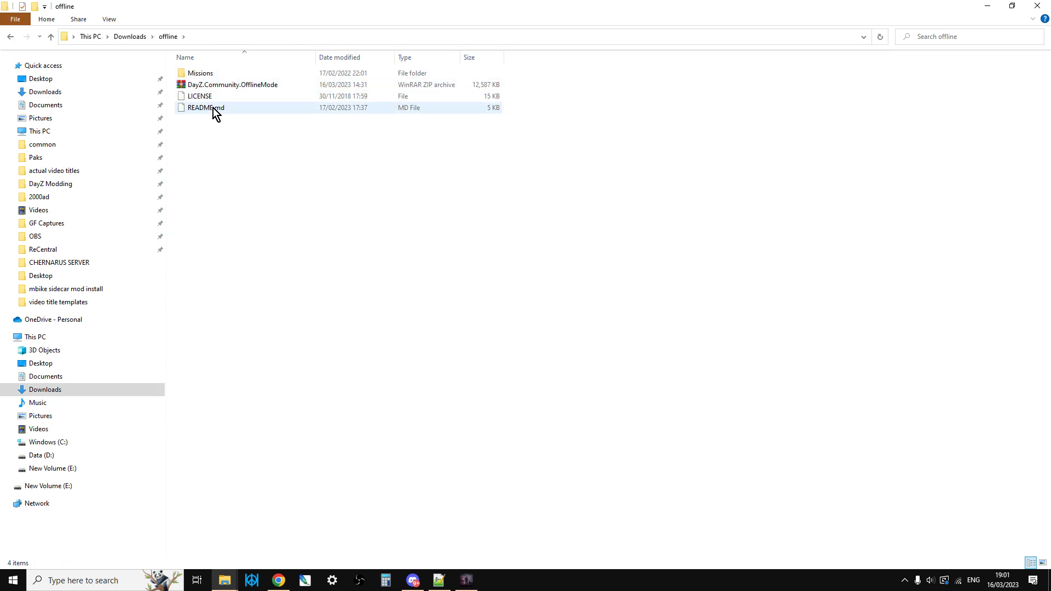
pyautogui.click(202, 75)
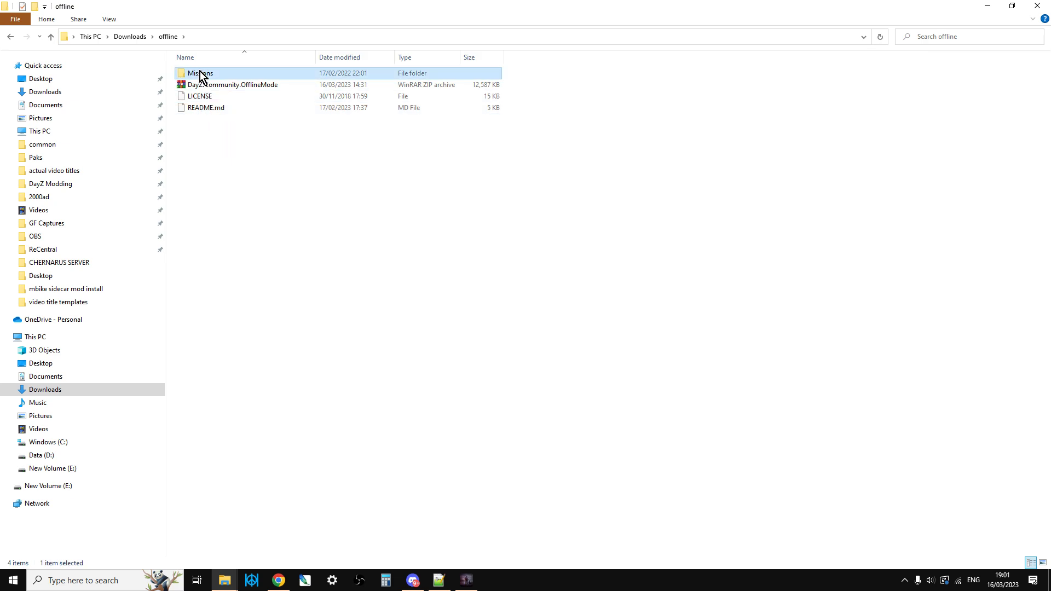
pyautogui.doubleClick(202, 75)
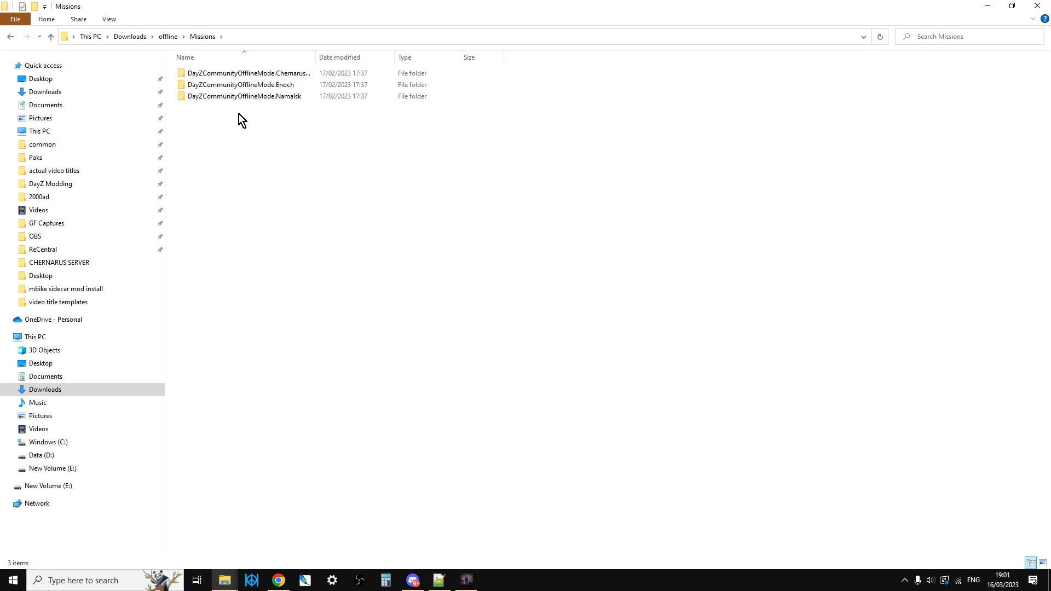
pyautogui.rightClick(267, 72)
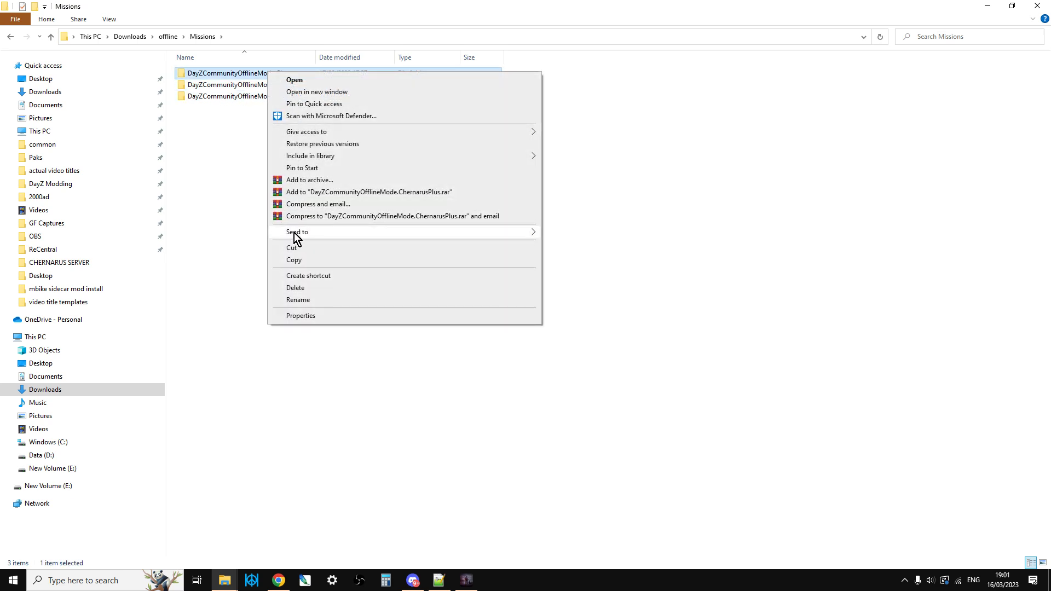
pyautogui.click(300, 260)
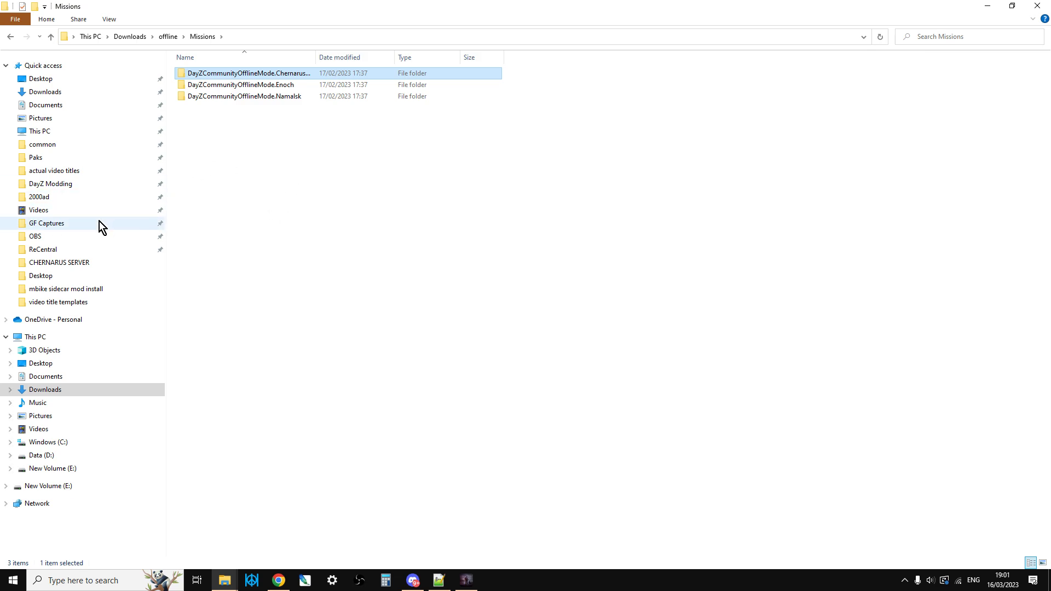
# Open the game's Missions folder at C:\Program Files (x86)\Steam\steamapps\common\DayZ
pyautogui.click(41, 144)
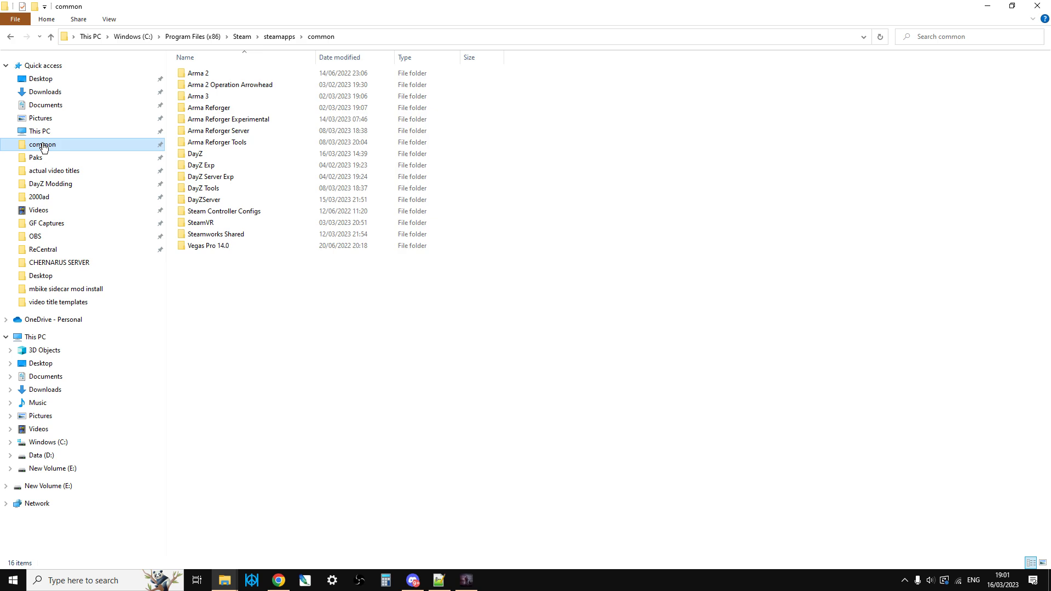
pyautogui.click(419, 42)
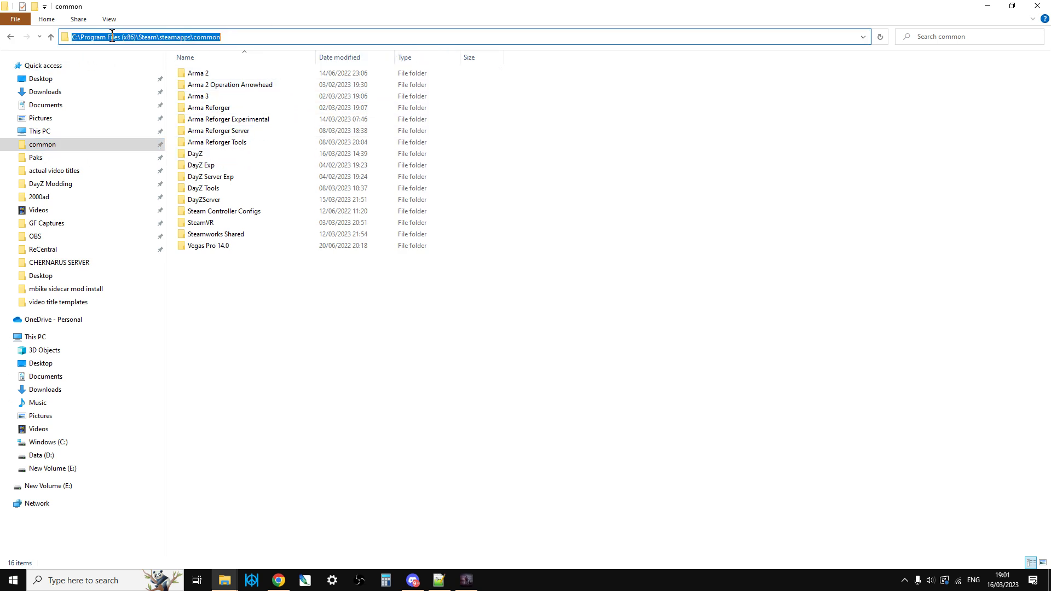
pyautogui.click(208, 157)
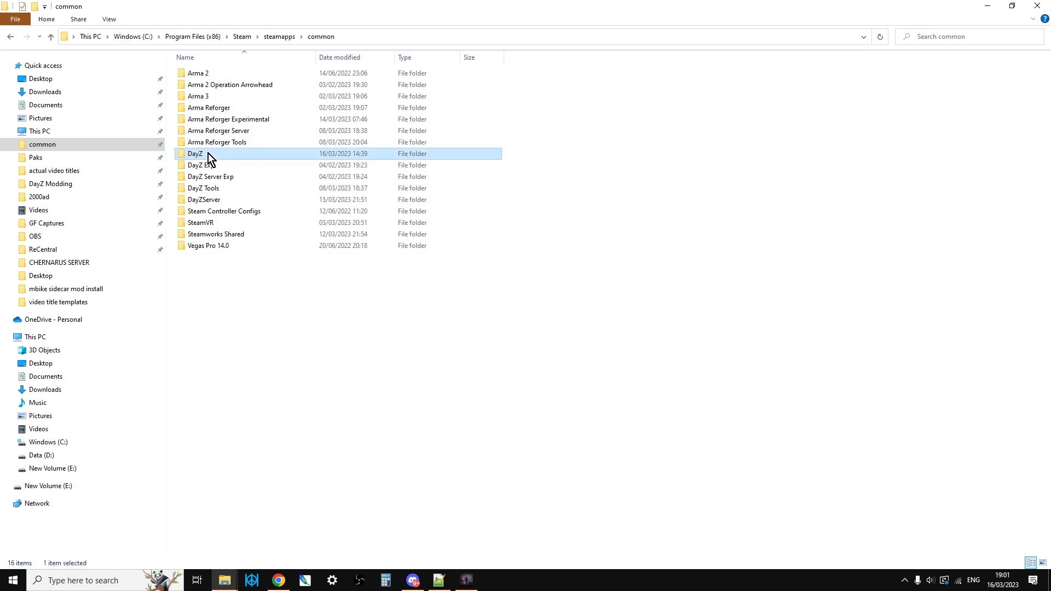
pyautogui.doubleClick(208, 156)
pyautogui.rightClick(347, 369)
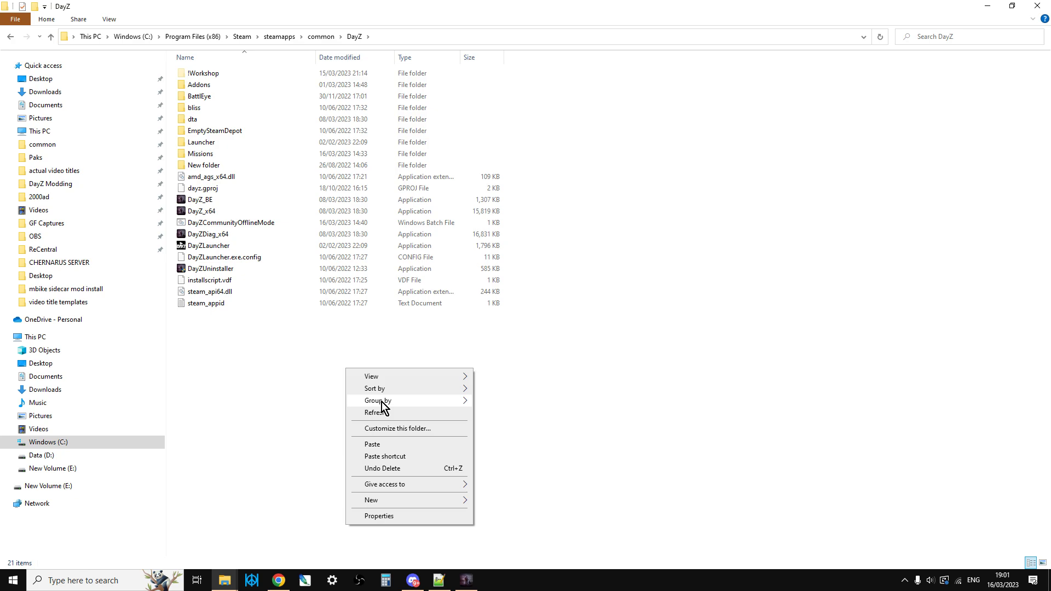
pyautogui.click(204, 154)
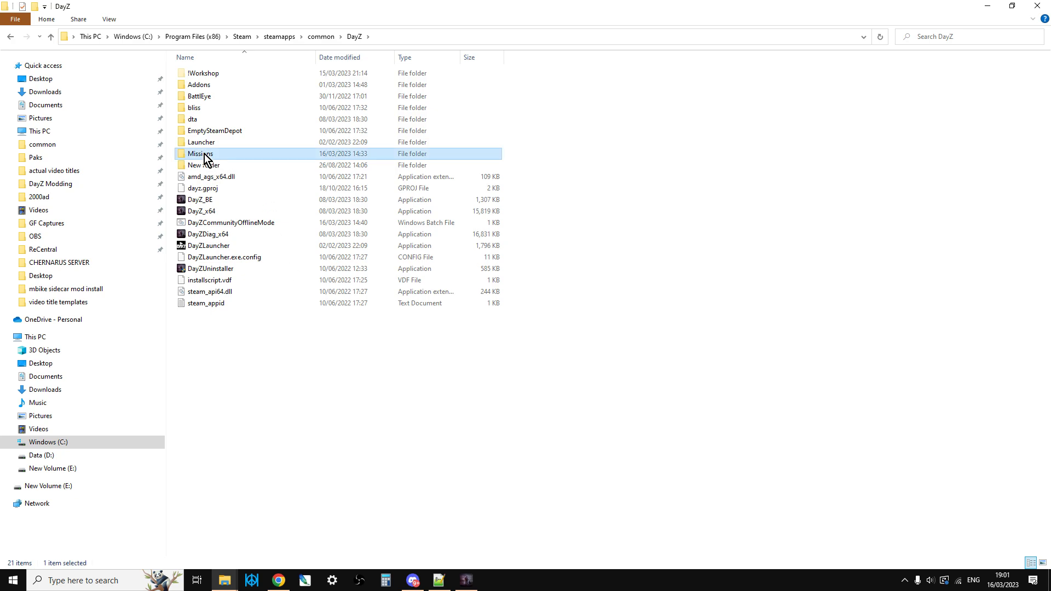
pyautogui.doubleClick(209, 155)
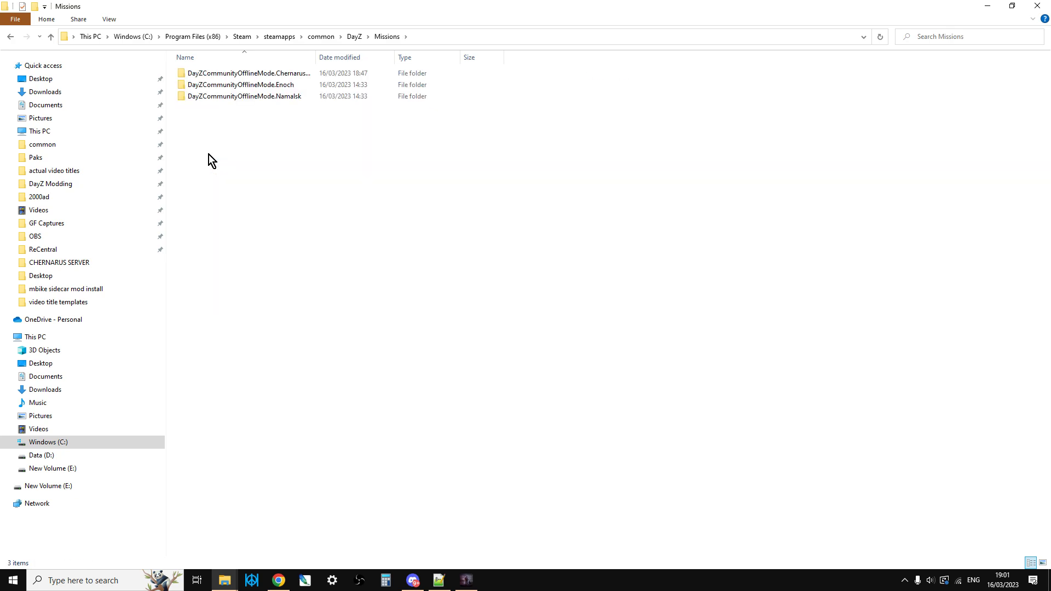
# Examine the files inside the ChernarusPlus and Enoch offline mission folders, including their launch batch files
pyautogui.doubleClick(246, 73)
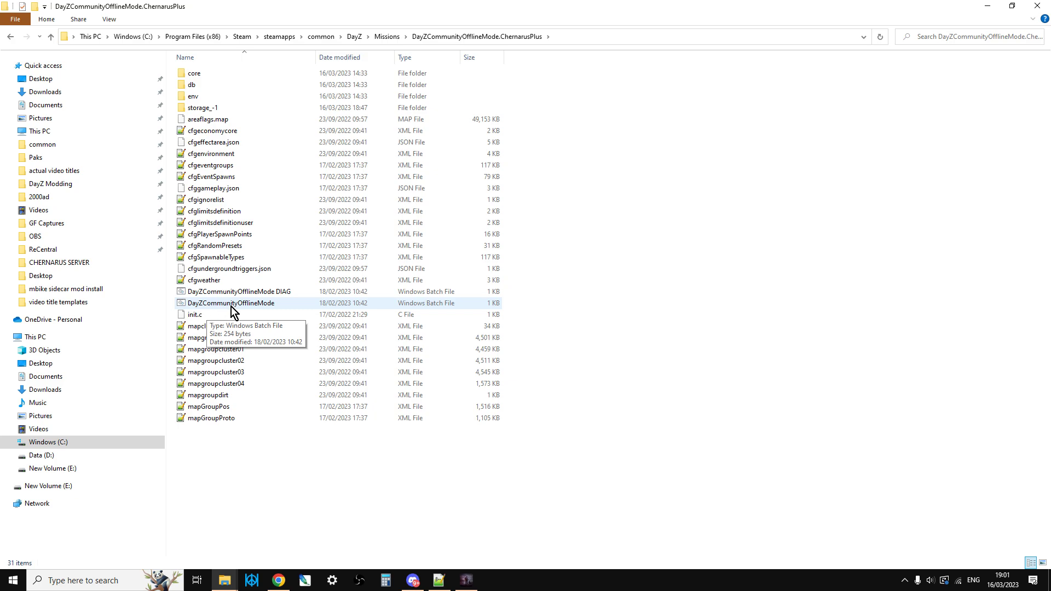
pyautogui.click(50, 38)
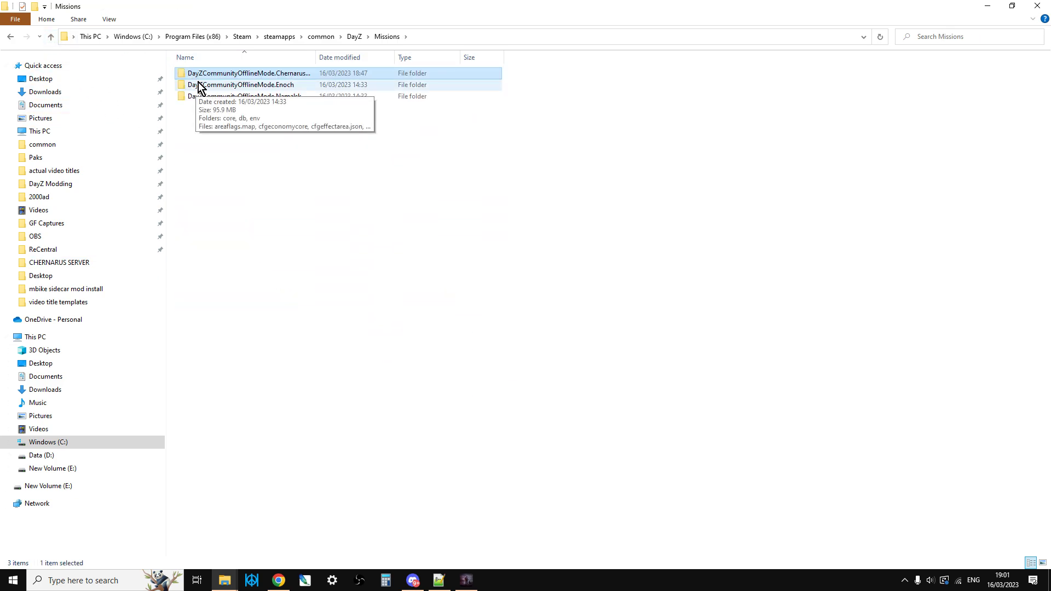
pyautogui.doubleClick(198, 84)
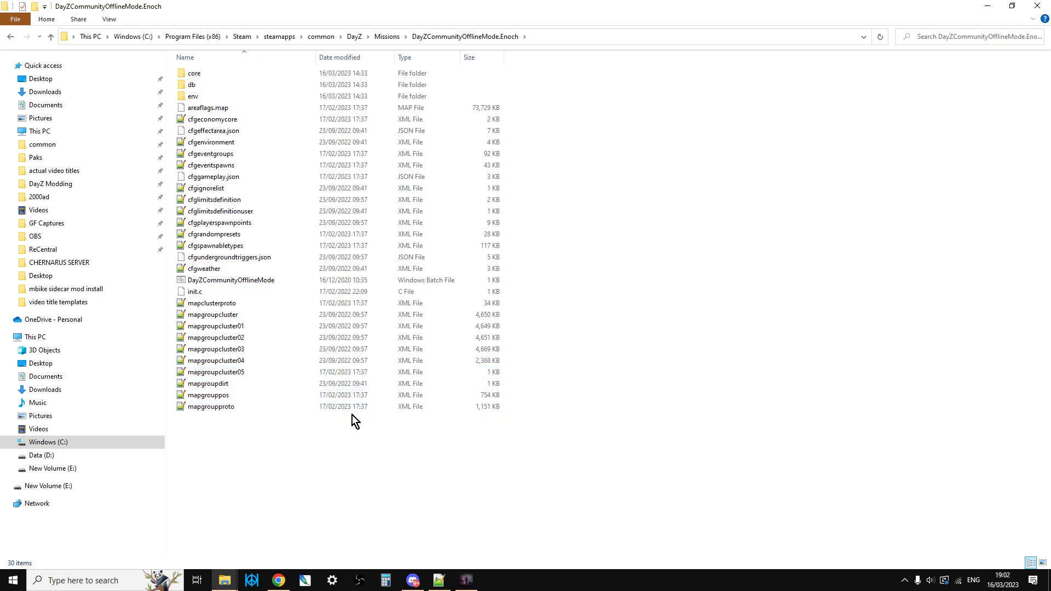
# Switch to Chrome and read the usage instructions on the Bohemia wiki's Diag Menu page
pyautogui.click(278, 580)
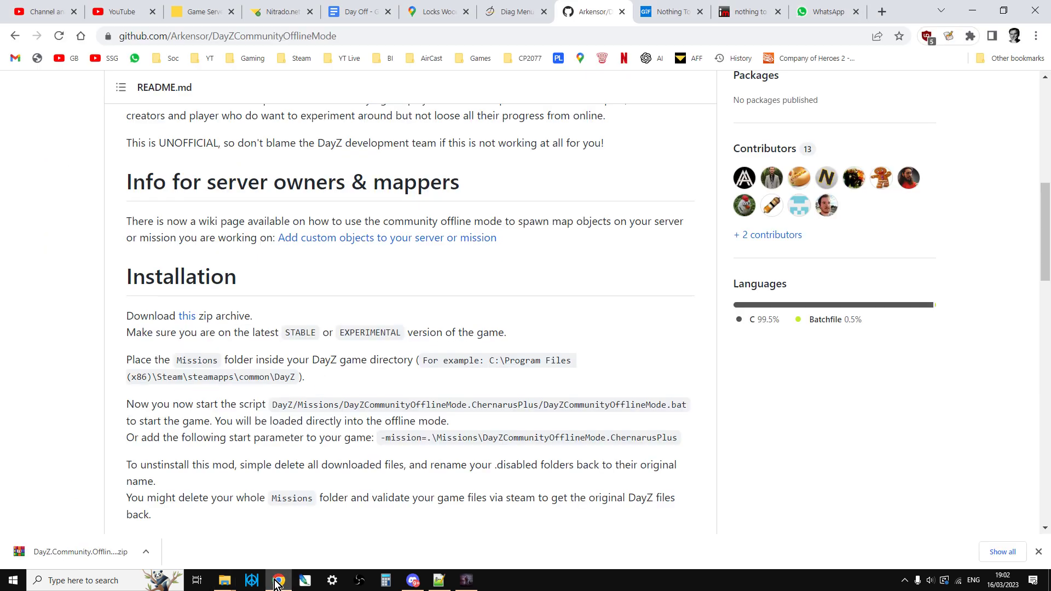
pyautogui.click(513, 12)
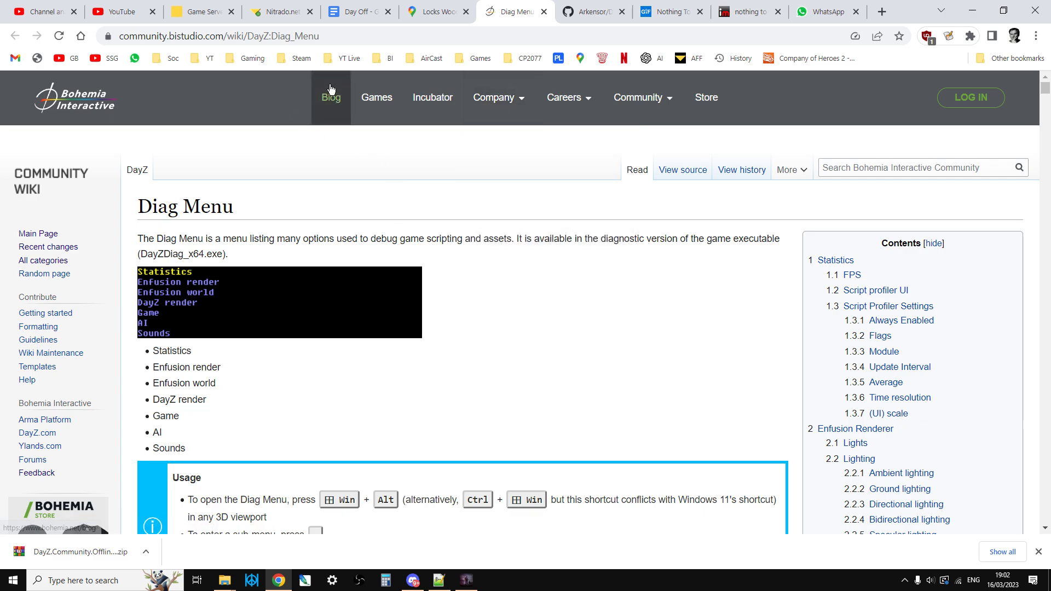
pyautogui.scroll(-2, 370, 255)
pyautogui.scroll(-1, 373, 260)
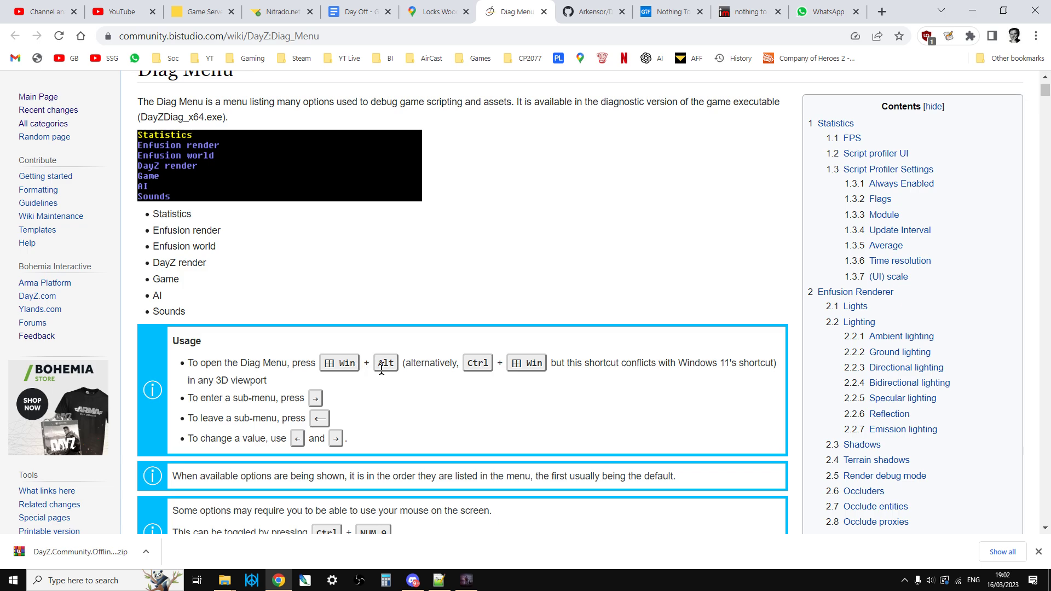
pyautogui.scroll(-1, 405, 379)
# Return to DayZ, open the Diag Menu, go back to its top level and select the Statistics entry
pyautogui.hotkey('alt', 'Tab')
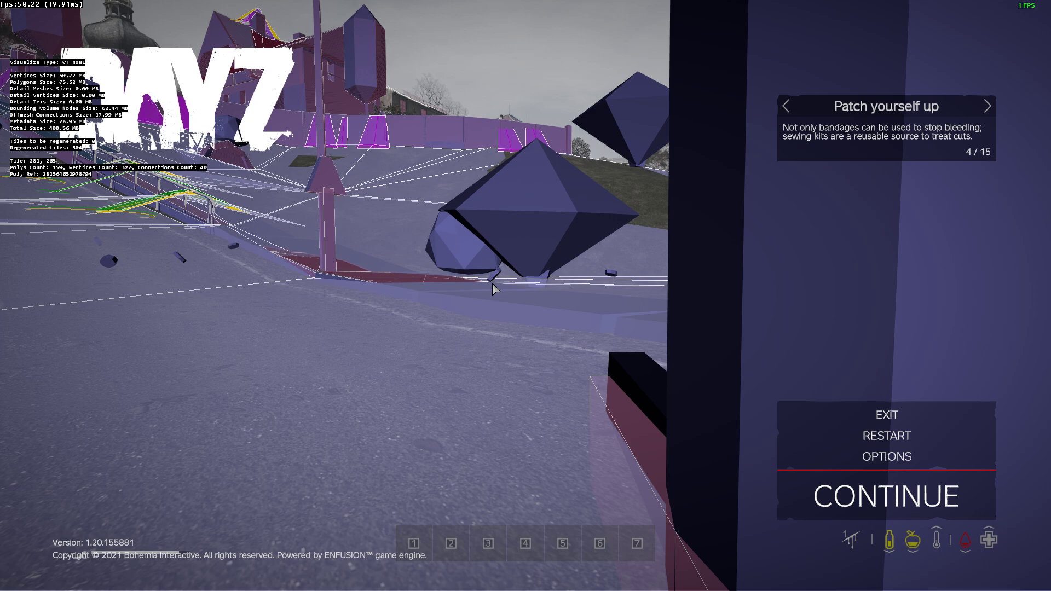
pyautogui.press('super+alt')
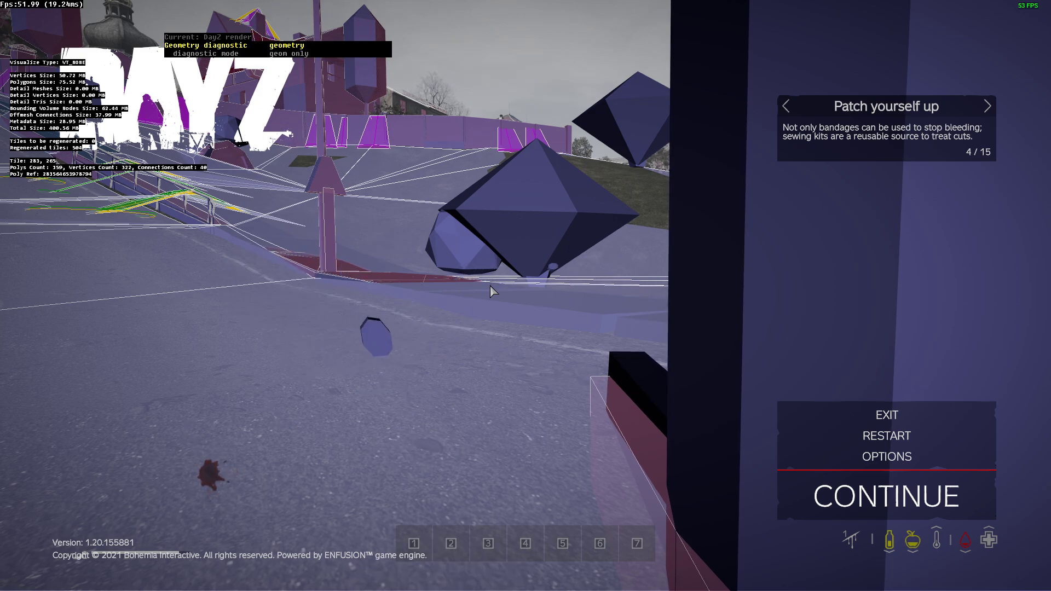
pyautogui.press('ctrl+alt+super+Left')
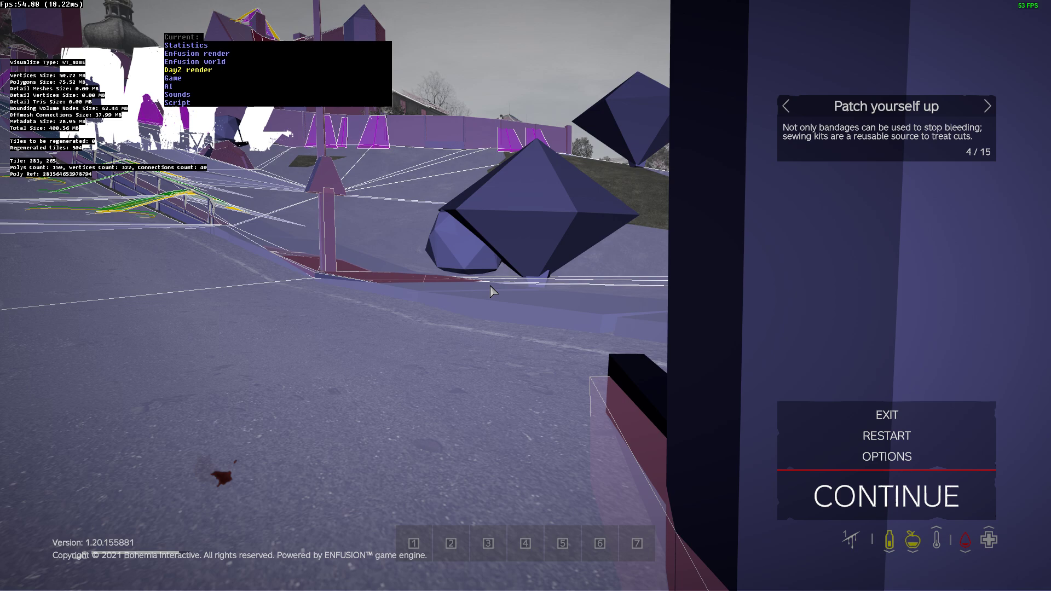
pyautogui.press('Up')
pyautogui.press('Up')
pyautogui.press('Up')
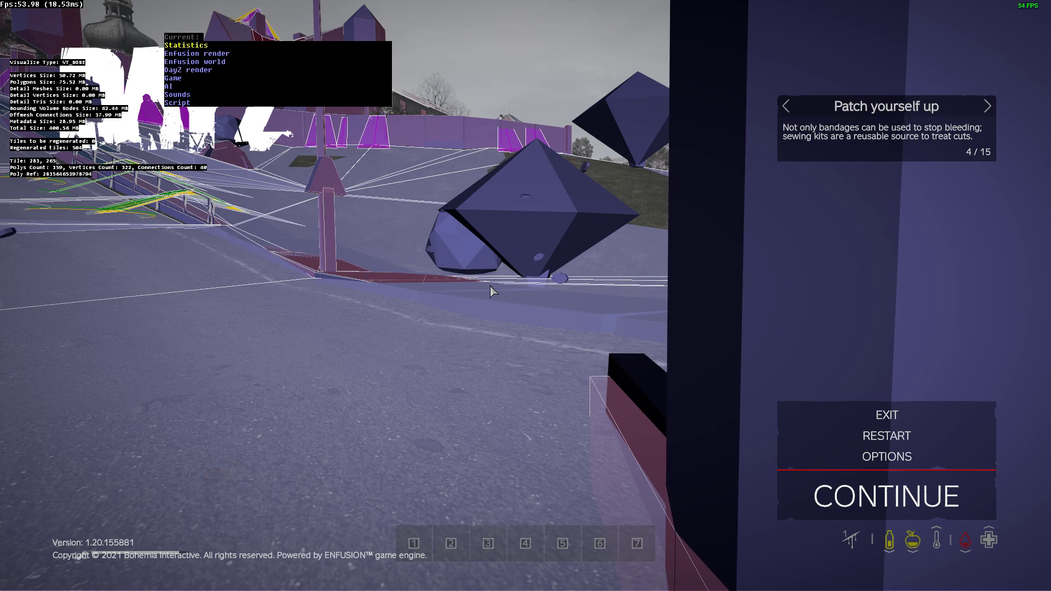
# Open the DayZ render submenu from the Diag Menu's top level
pyautogui.press('Down')
pyautogui.press('Down')
pyautogui.press('Down')
pyautogui.press('Down')
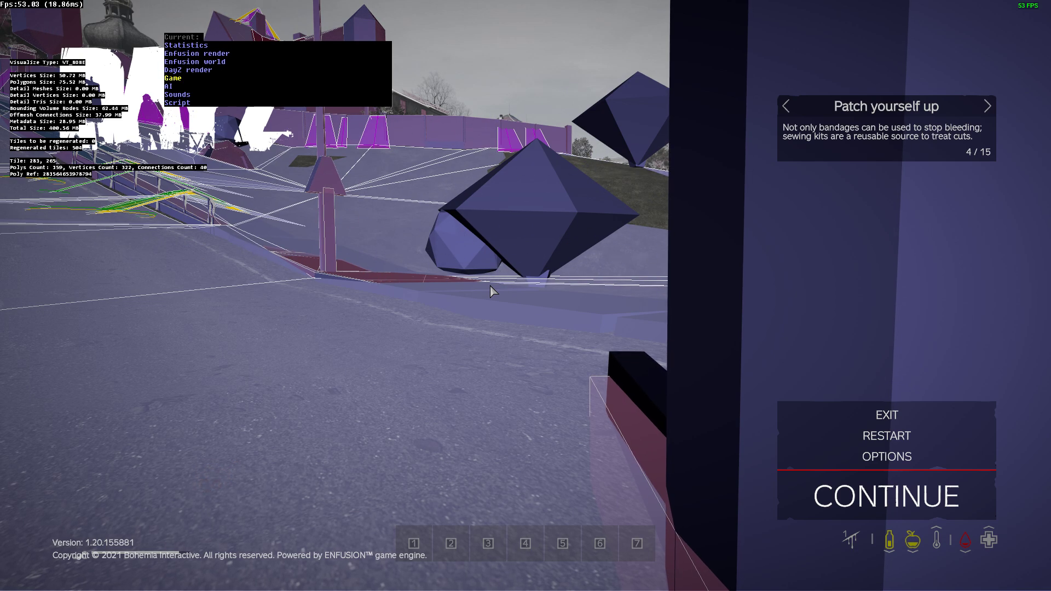
pyautogui.press('Up')
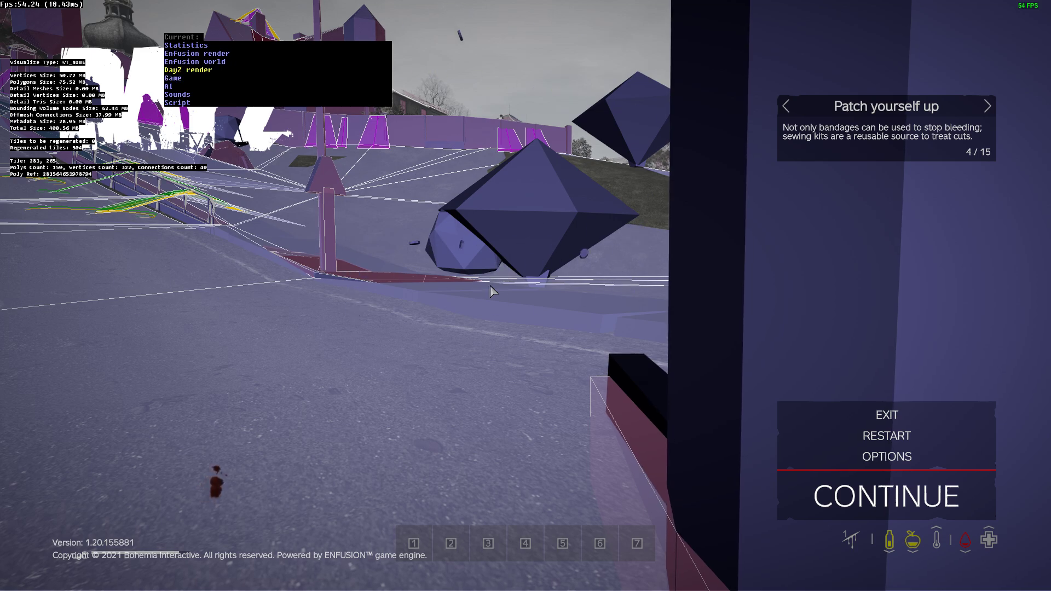
pyautogui.press('Right')
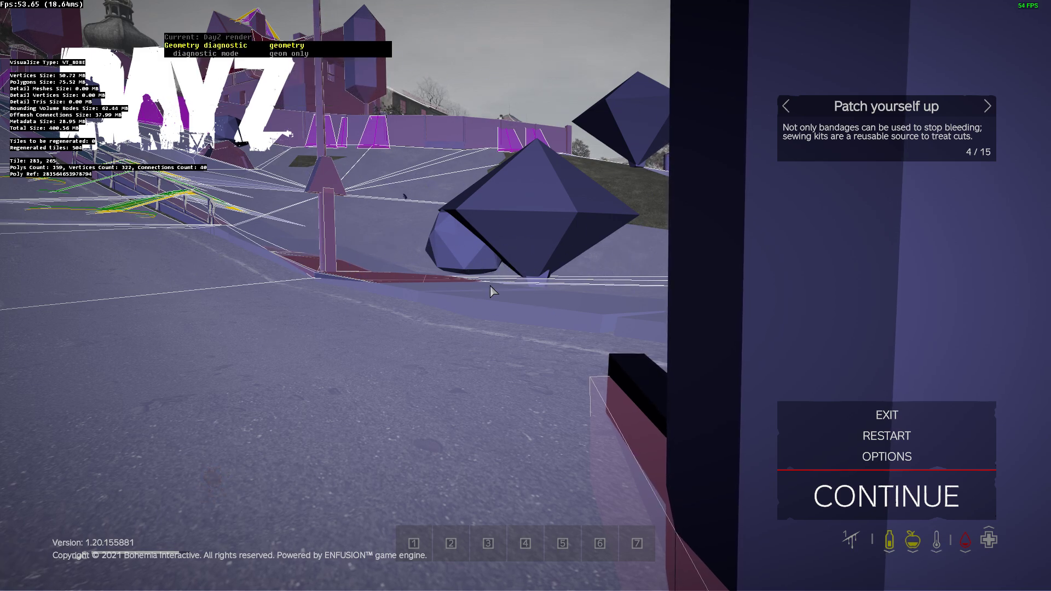
# Set the geometry diagnostic's diagnostic mode to solid+wire and return to the Diag Menu's top level
pyautogui.press('Down')
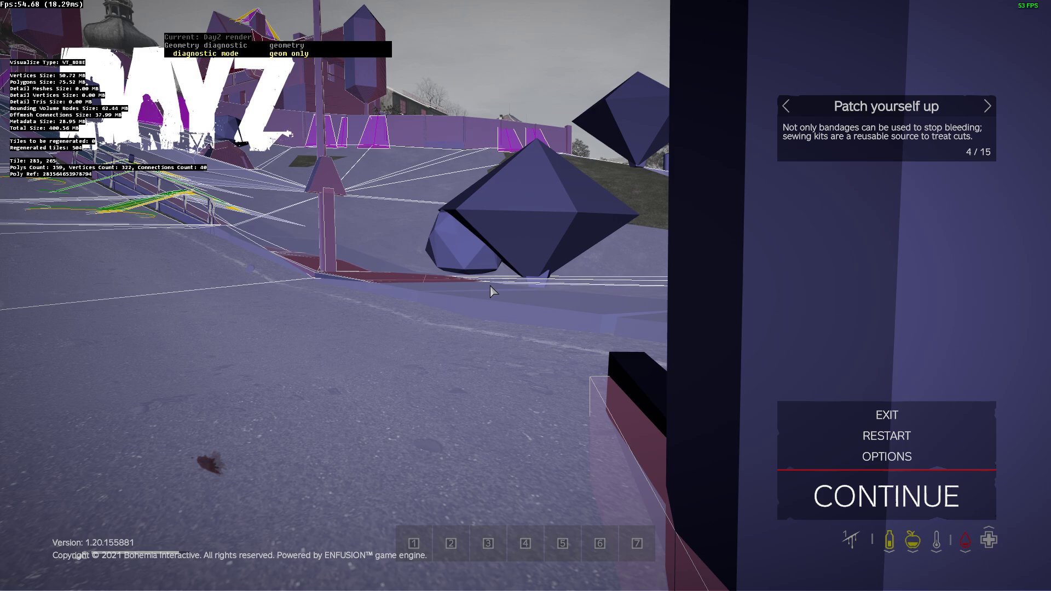
pyautogui.press('Right')
pyautogui.press('Right')
pyautogui.press('Left')
pyautogui.press('Left')
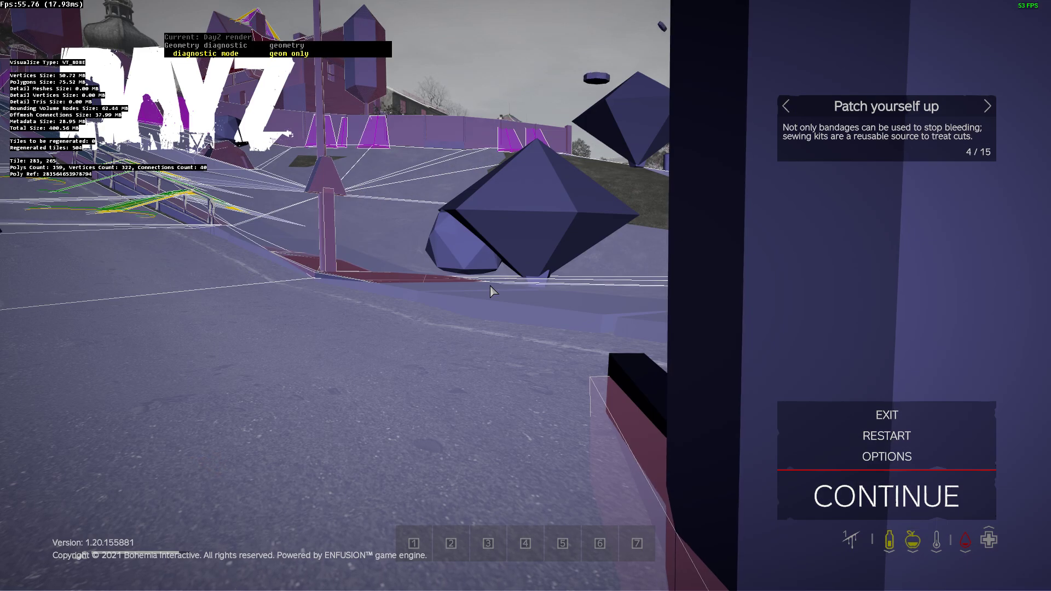
pyautogui.press('Right')
pyautogui.press('Left')
pyautogui.press('Right')
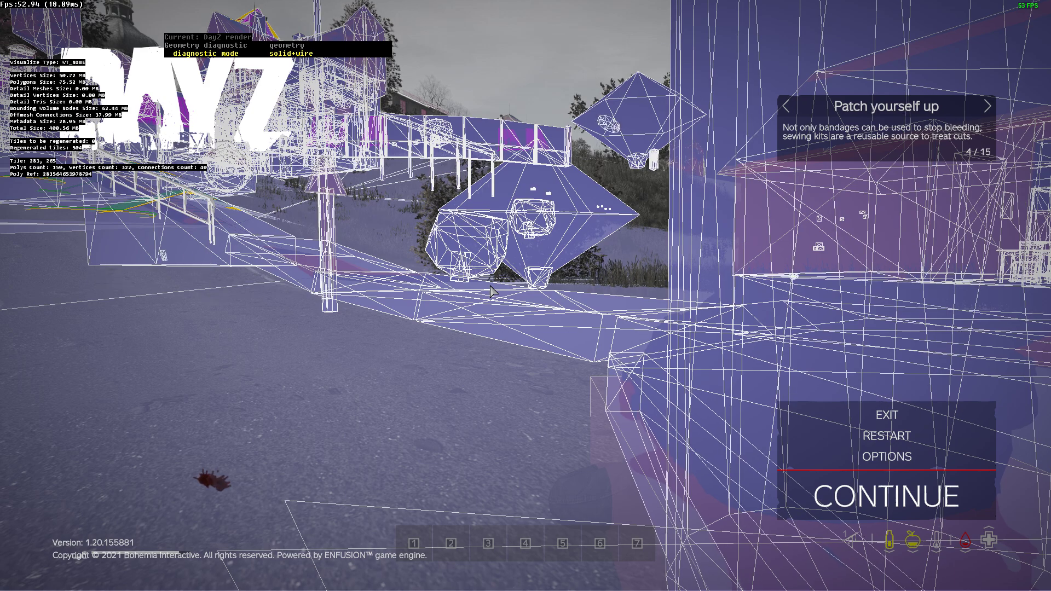
pyautogui.press('BackSpace')
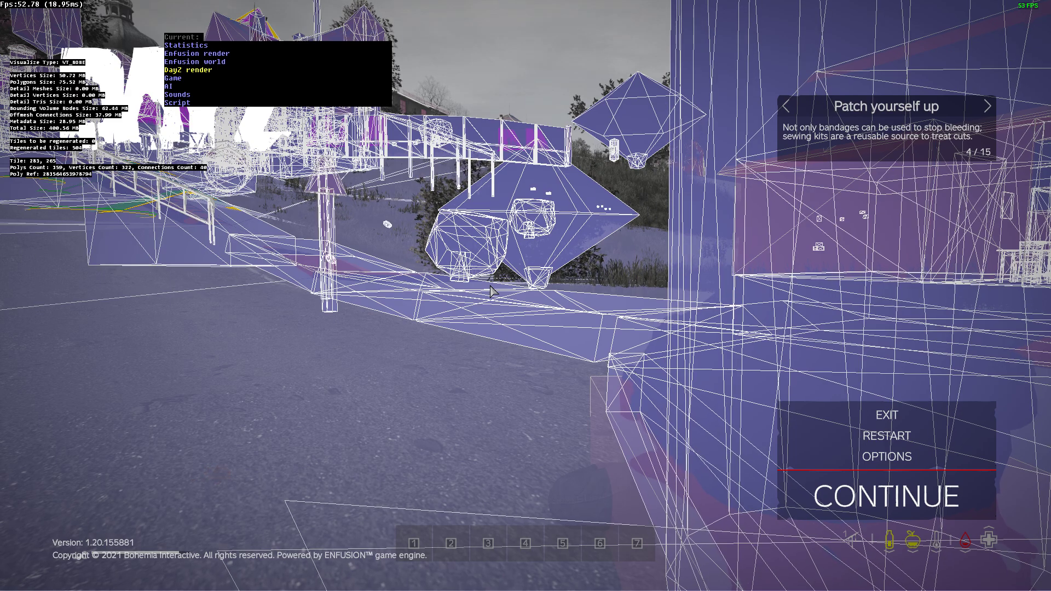
# Switch to Chrome and view the top of the Diag Menu wiki page and the DayZCommunityOfflineMode repository on GitHub
pyautogui.press('super+alt')
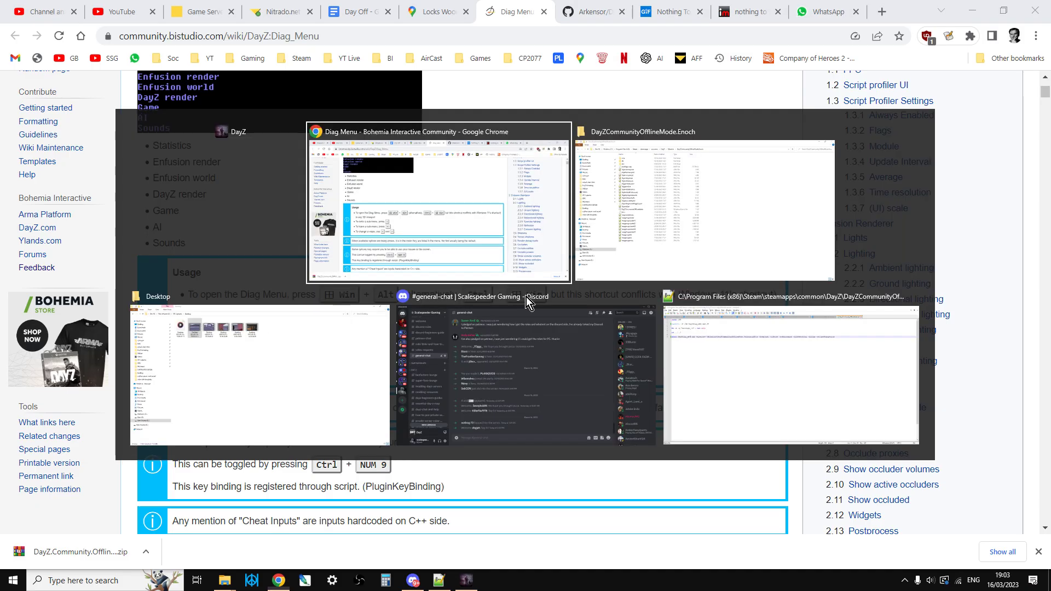
pyautogui.scroll(3, 523, 295)
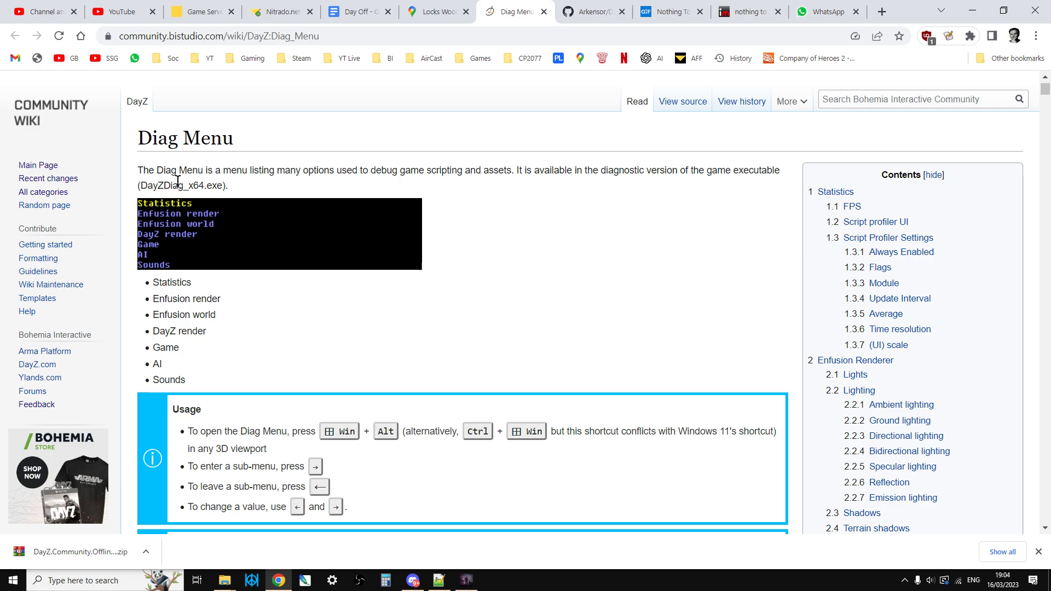
pyautogui.click(603, 13)
pyautogui.scroll(10, 570, 251)
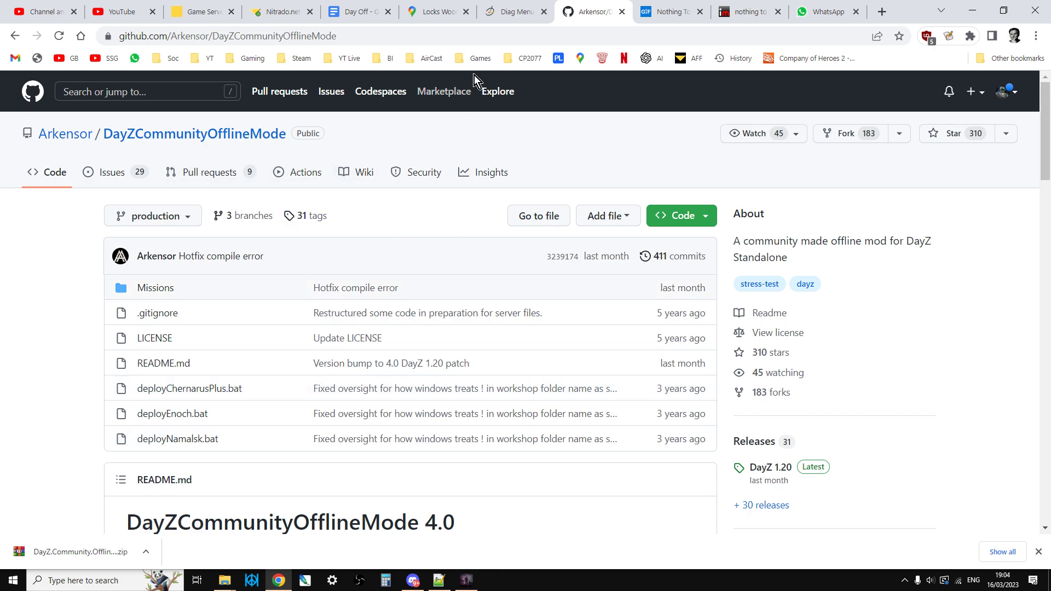
# Return to the Bohemia wiki's Diag Menu page and review its usage instructions
pyautogui.click(513, 14)
pyautogui.scroll(-1, 409, 321)
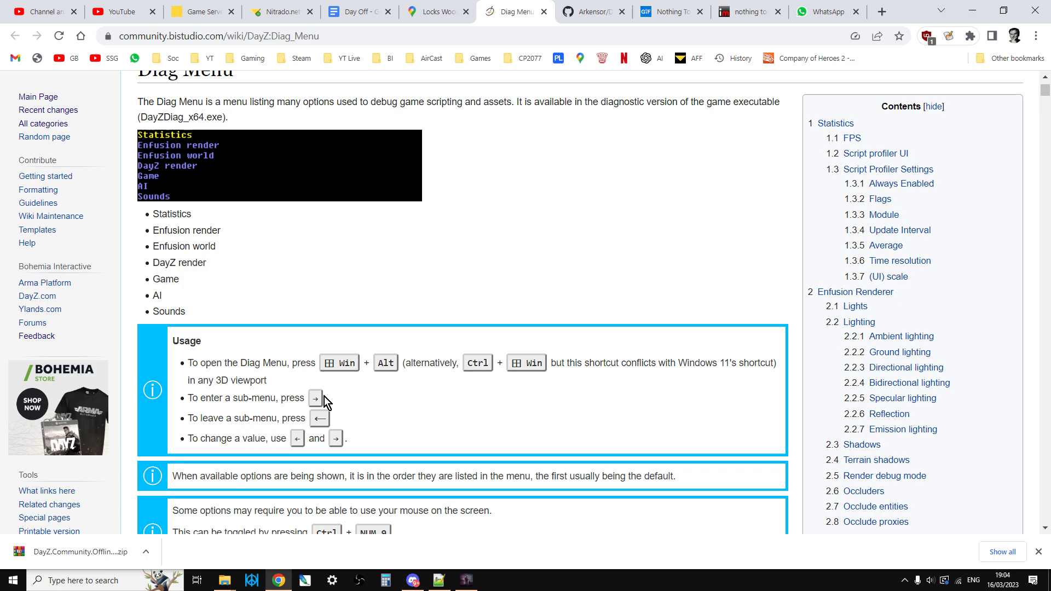
pyautogui.scroll(2, 359, 415)
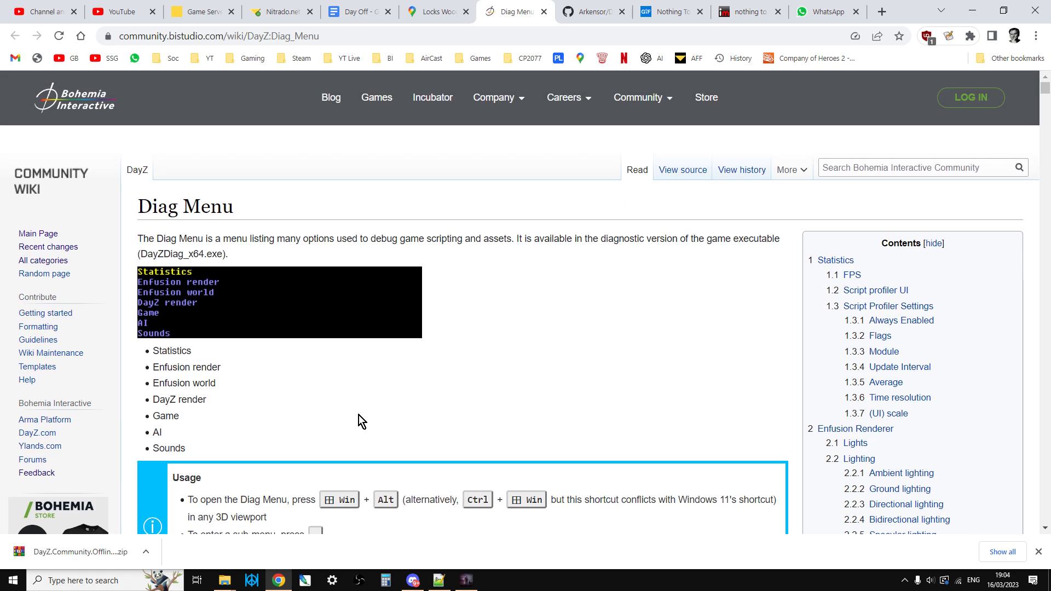